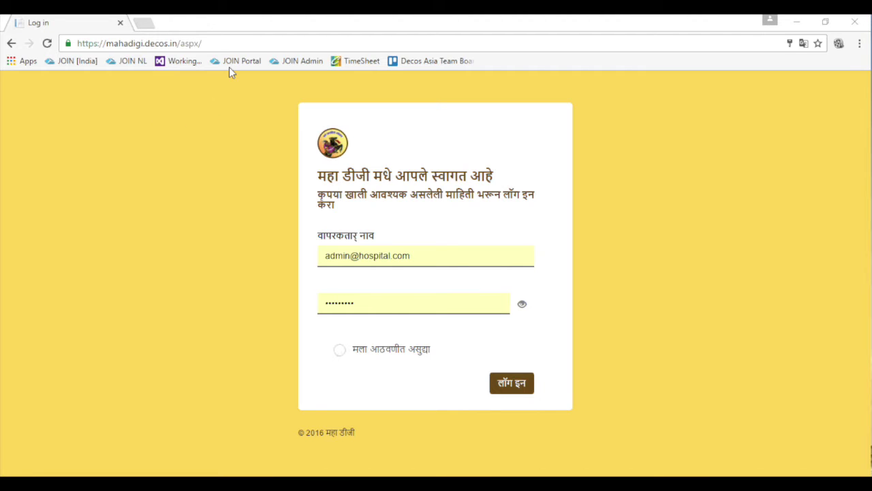
Log in to the Maha DG portal and start the मतदार यादीत नाव साठी अर्ज voter card form
{"action": "left_click", "coordinate": [240, 43]}
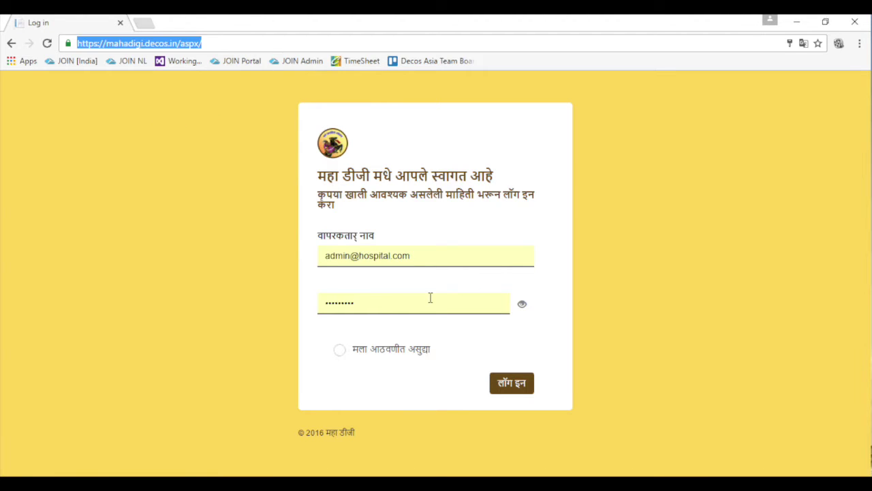
{"action": "left_click", "coordinate": [497, 380]}
{"action": "left_click", "coordinate": [296, 143]}
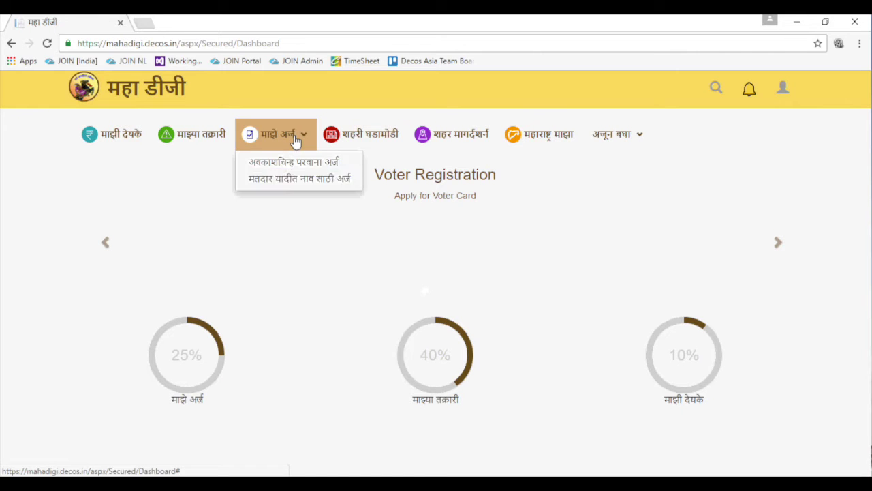
{"action": "left_click", "coordinate": [286, 184]}
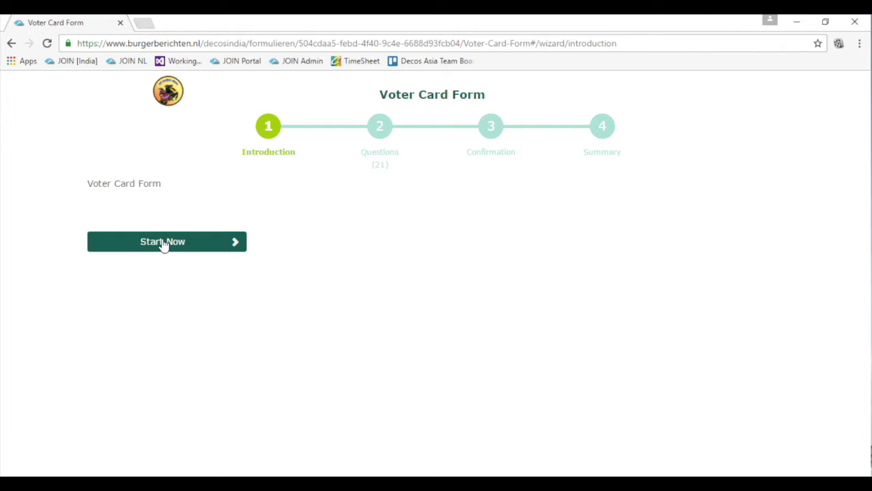
{"action": "left_click", "coordinate": [163, 243]}
Fill in the applicant's name, gender, birth city, address details, e-mail and occupation Student
{"action": "key", "text": "Tab"}
{"action": "key", "text": "Tab"}
{"action": "key", "text": "f"}
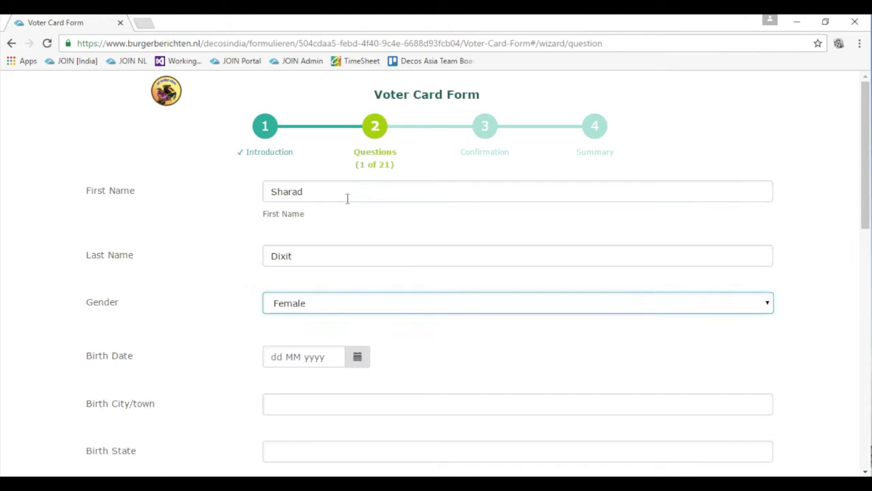
{"action": "key", "text": "m"}
{"action": "left_click", "coordinate": [308, 355]}
{"action": "left_click", "coordinate": [319, 402]}
{"action": "type", "text": "Pune"}
{"action": "key", "text": "Tab"}
{"action": "type", "text": "P"}
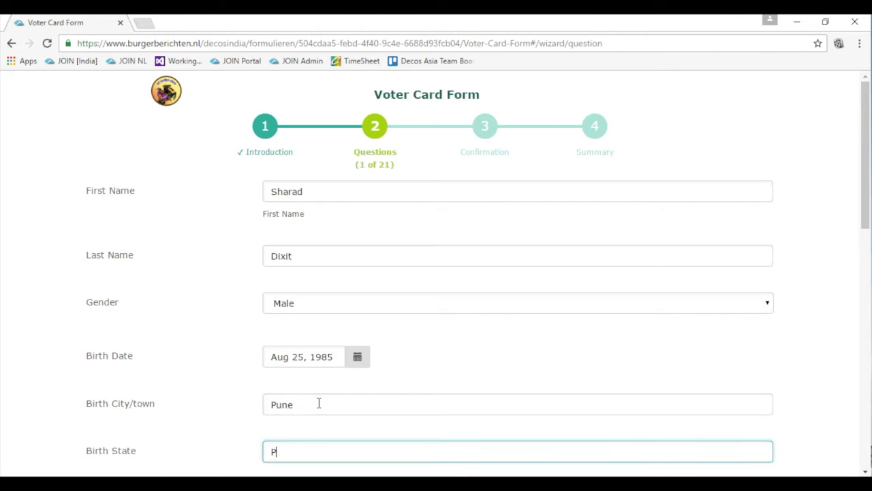
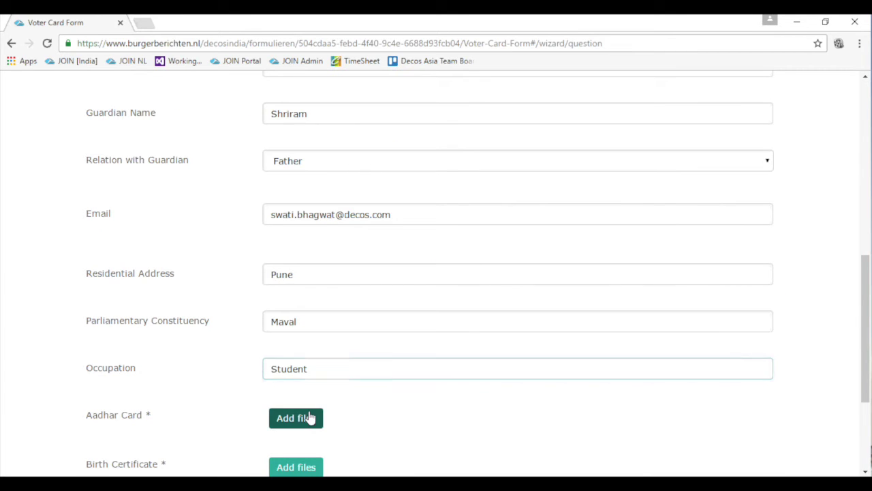
Attach IMG-20160906-WA0001.jpg for Aadhar Card and the birth certificate image, then skip PanCard
{"action": "left_click", "coordinate": [311, 414]}
{"action": "double_click", "coordinate": [286, 193]}
{"action": "scroll", "coordinate": [306, 462], "scroll_direction": "down", "scroll_amount": 2}
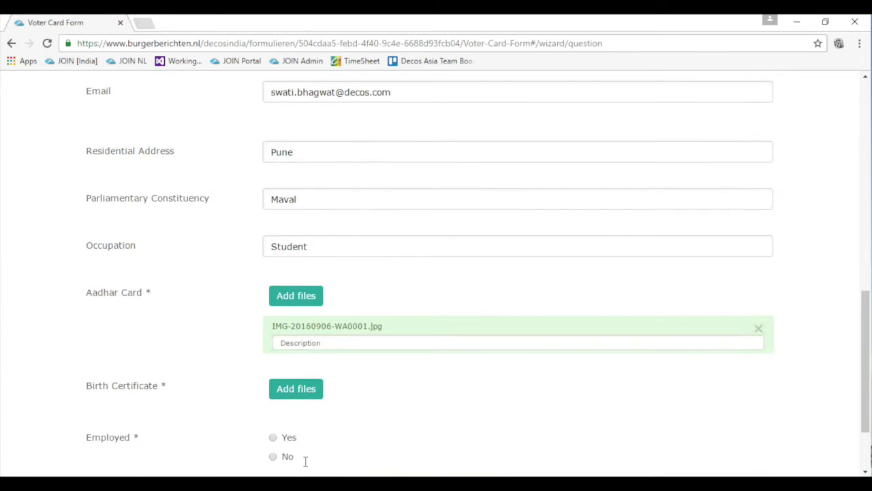
{"action": "left_click", "coordinate": [296, 384]}
{"action": "double_click", "coordinate": [245, 225]}
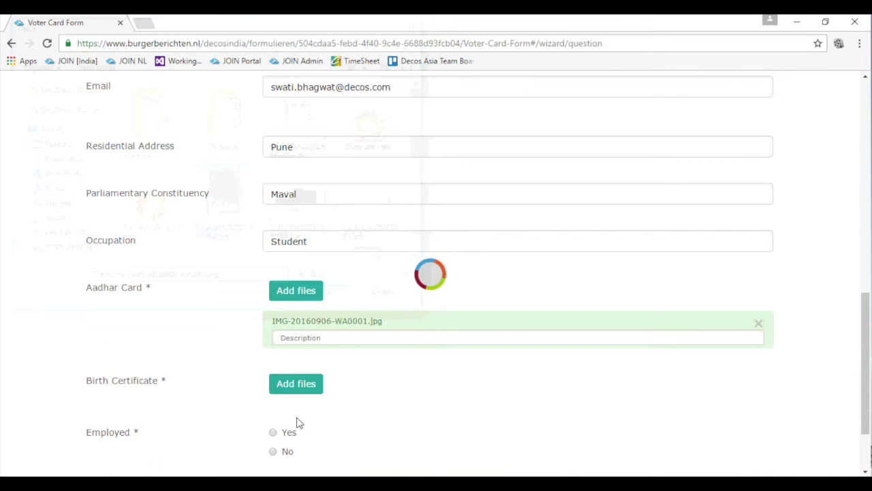
{"action": "scroll", "coordinate": [328, 418], "scroll_direction": "down", "scroll_amount": 2}
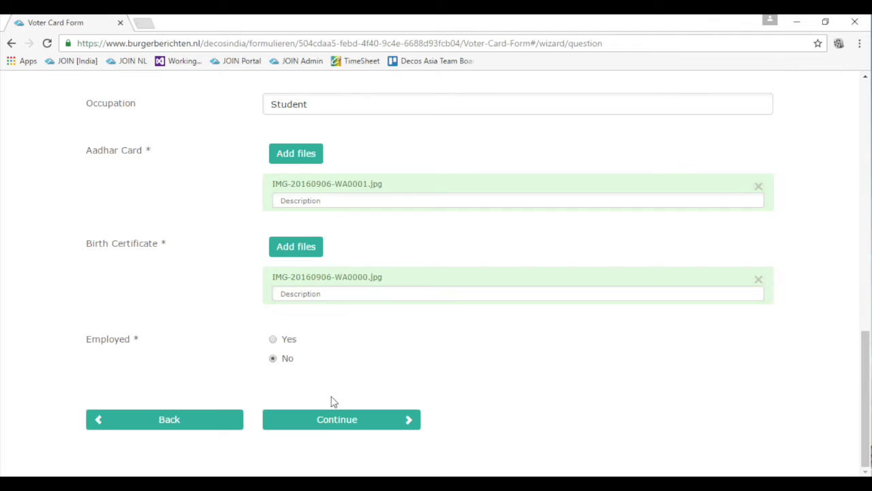
{"action": "left_click", "coordinate": [364, 421]}
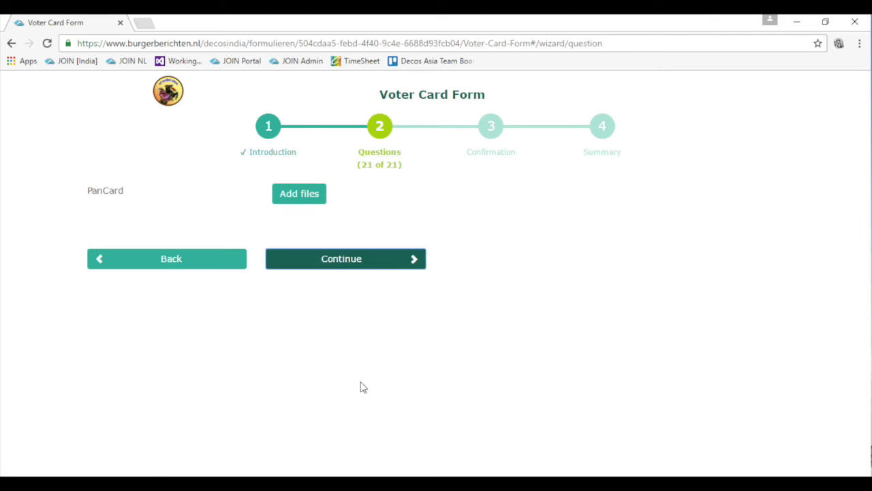
{"action": "left_click", "coordinate": [345, 265]}
Review the answer summary and send the voter card application
{"action": "scroll", "coordinate": [364, 355], "scroll_direction": "down", "scroll_amount": 6}
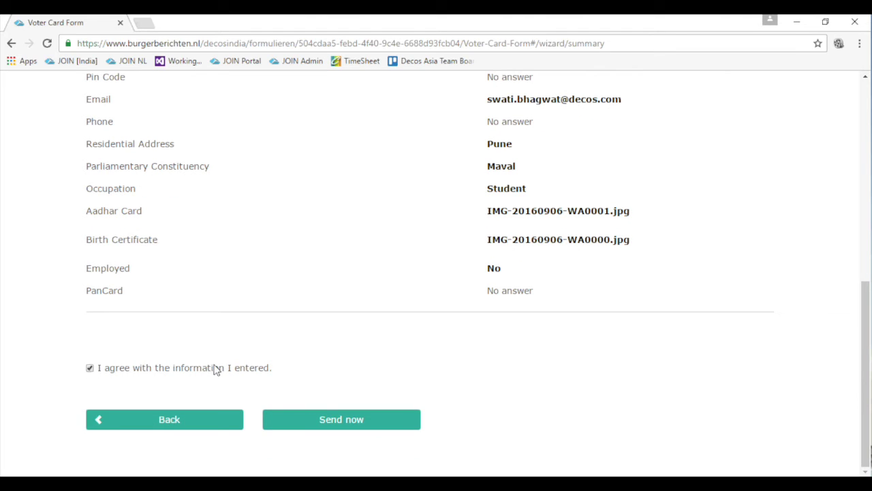
{"action": "left_click", "coordinate": [349, 419]}
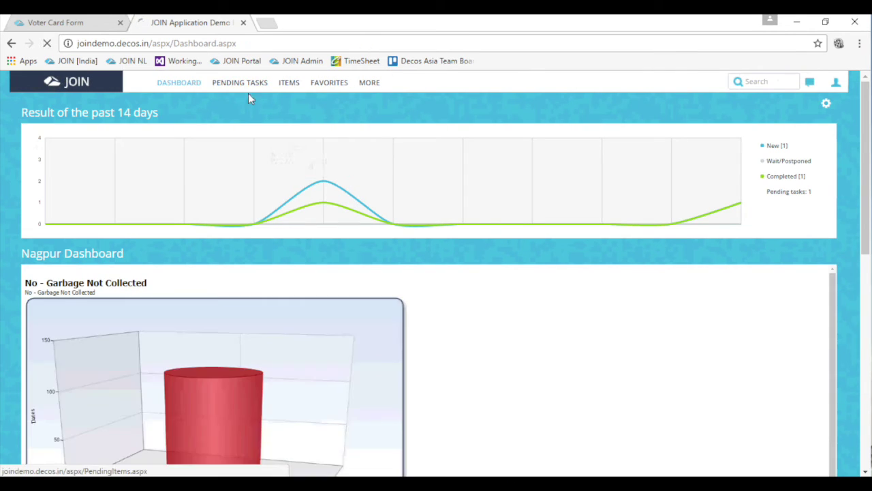
{"action": "left_click", "coordinate": [250, 85]}
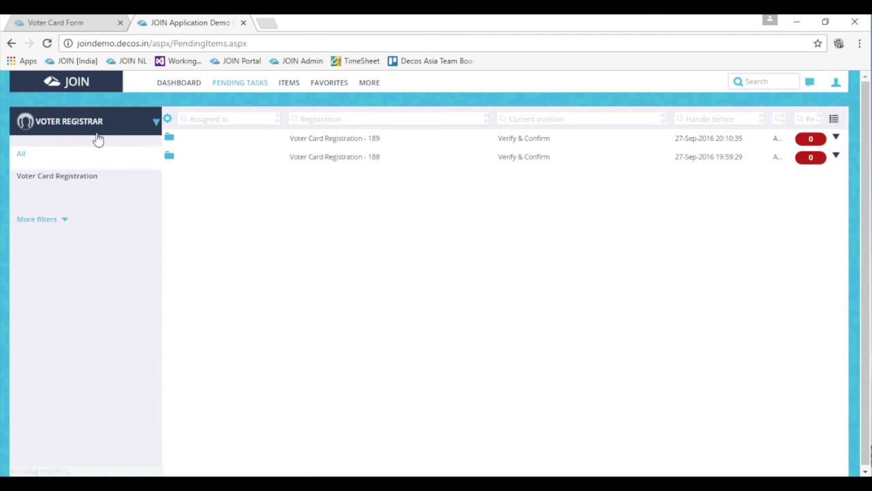
{"action": "left_click", "coordinate": [346, 140]}
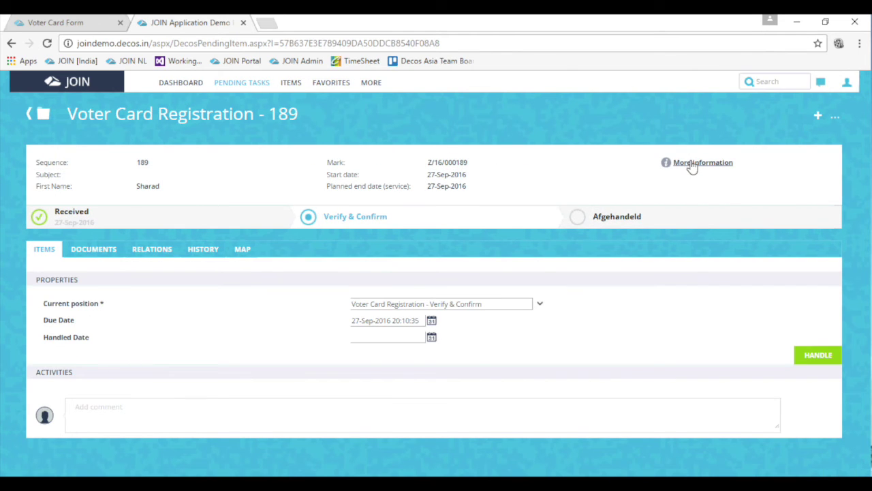
{"action": "left_click", "coordinate": [692, 166]}
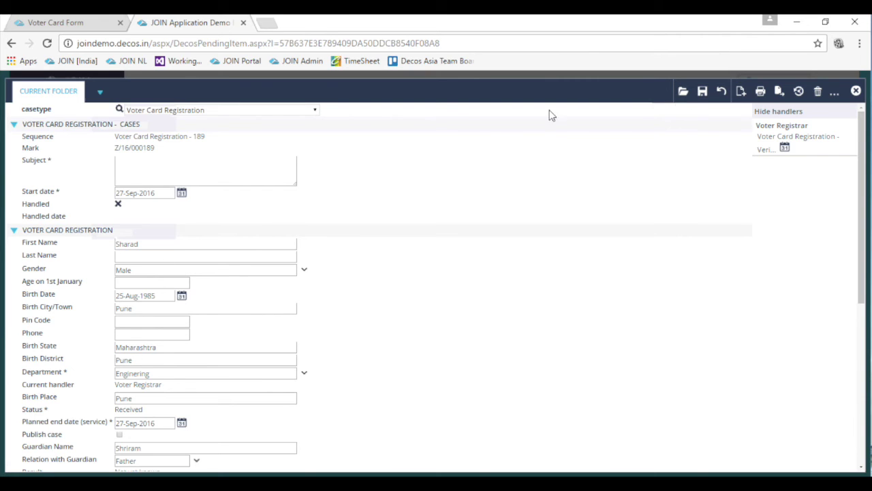
{"action": "left_click", "coordinate": [683, 92]}
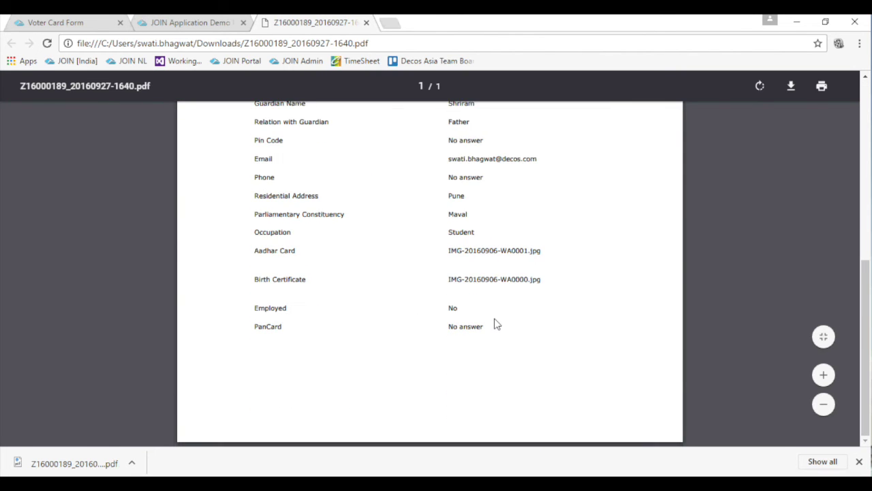
{"action": "scroll", "coordinate": [496, 323], "scroll_direction": "up", "scroll_amount": 4}
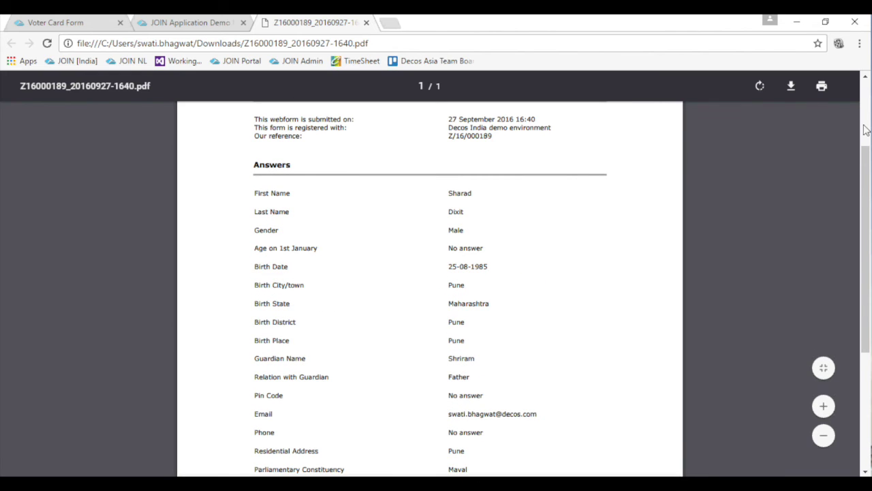
{"action": "scroll", "coordinate": [730, 198], "scroll_direction": "down", "scroll_amount": 4}
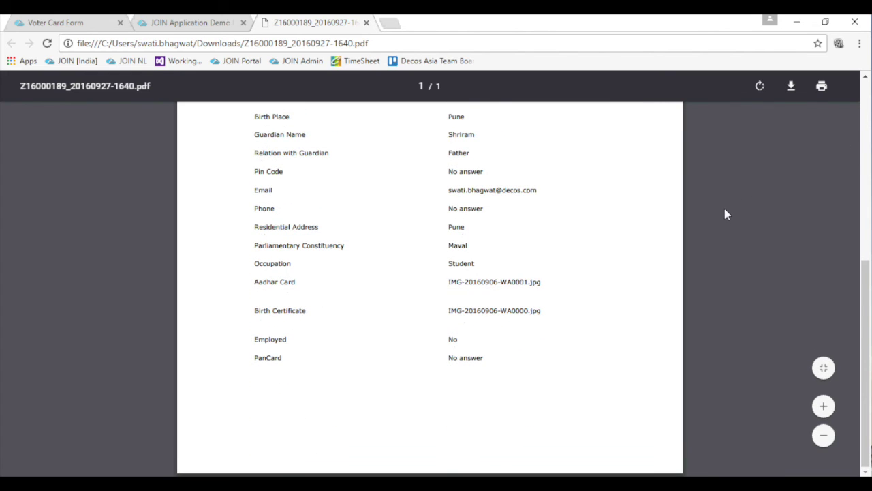
{"action": "scroll", "coordinate": [725, 210], "scroll_direction": "up", "scroll_amount": 5}
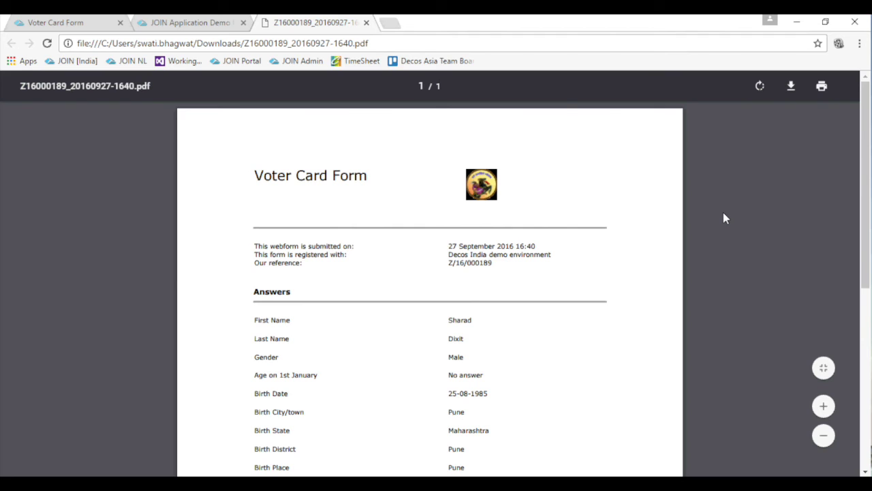
Close the file notice, documents list and case form, then handle the Verify & Confirm task
{"action": "left_click", "coordinate": [210, 25]}
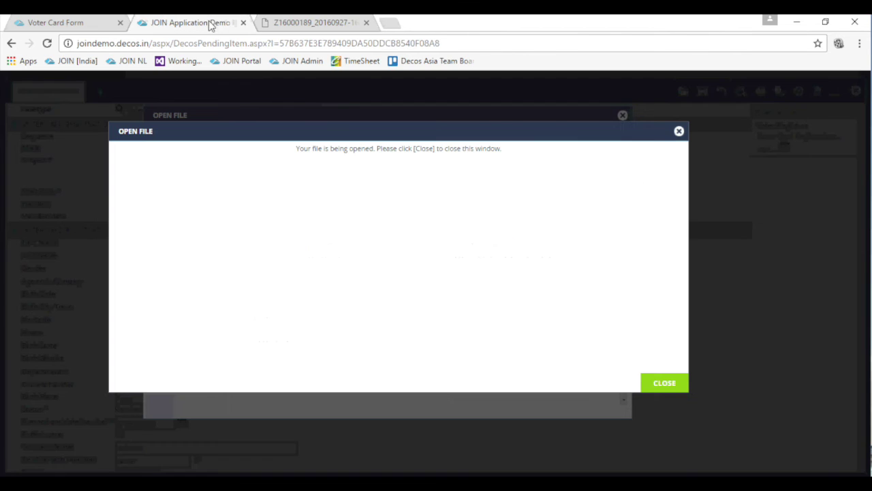
{"action": "left_click", "coordinate": [679, 131]}
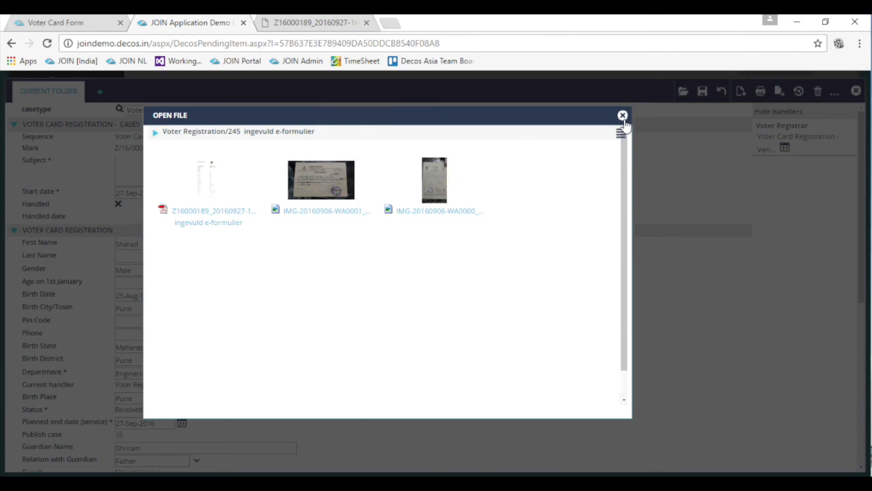
{"action": "left_click", "coordinate": [622, 116]}
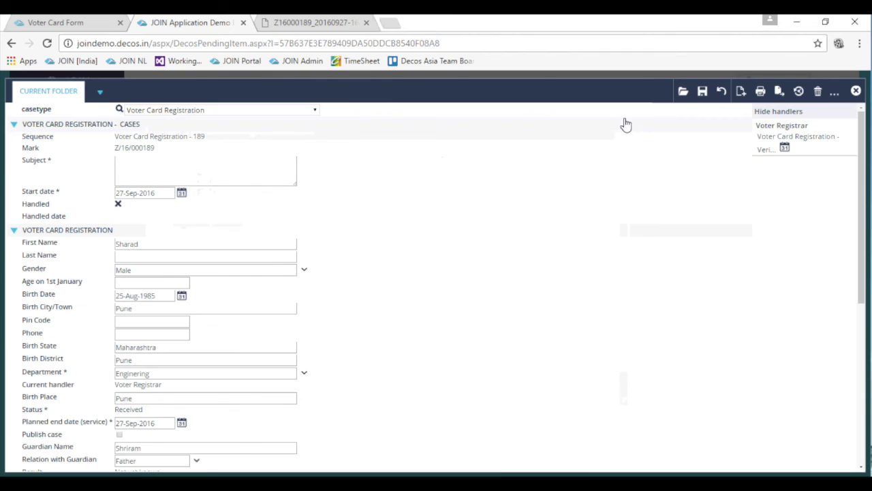
{"action": "left_click", "coordinate": [856, 90]}
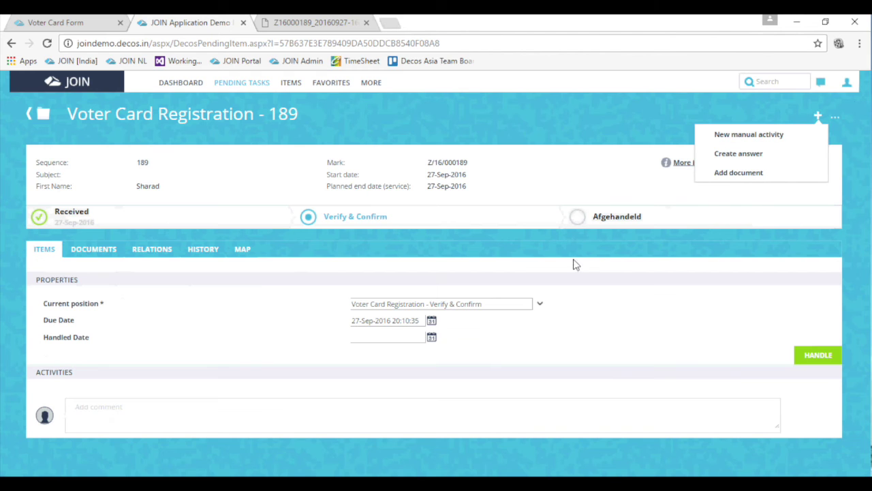
{"action": "left_click", "coordinate": [709, 317]}
{"action": "left_click", "coordinate": [831, 369]}
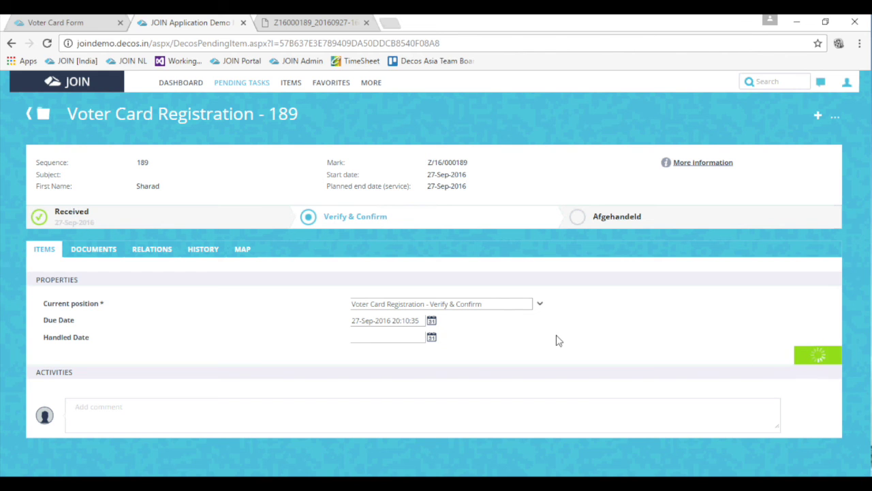